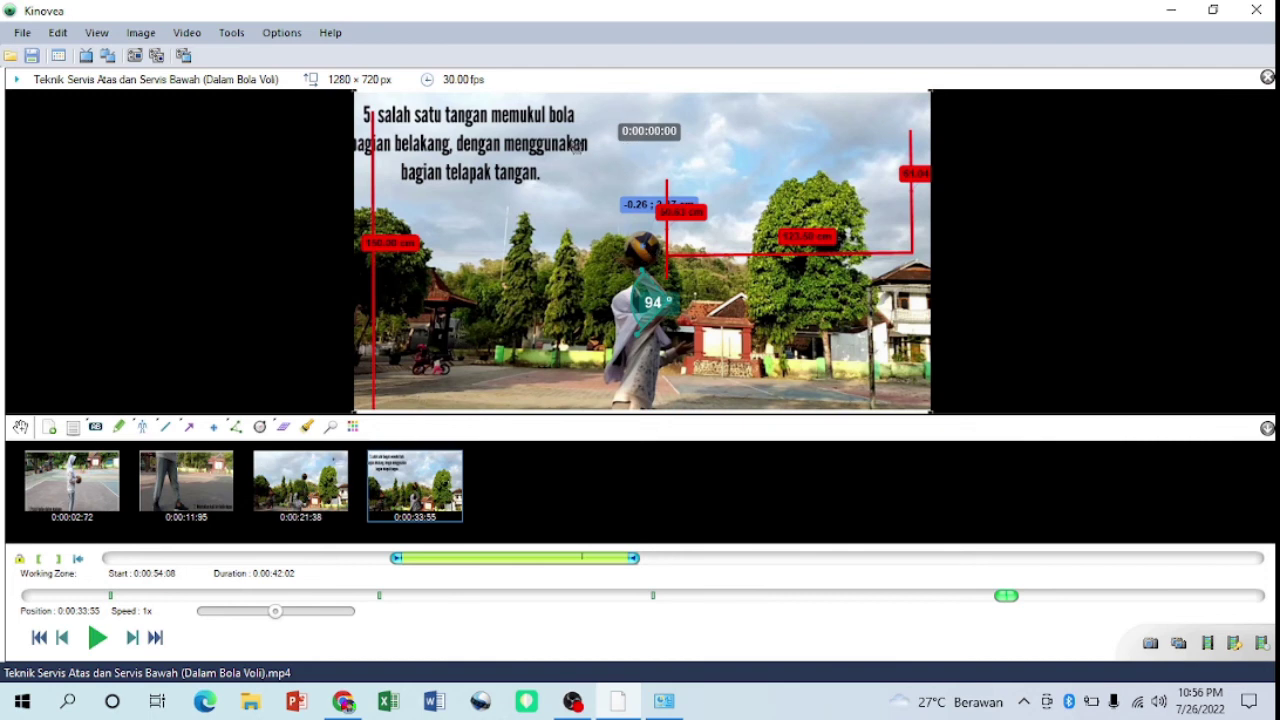
- Start the stopwatch at the 0:00:33:55 key image, set playback speed to 34.18%, and play a short stretch of the serve
right_click(647, 141)
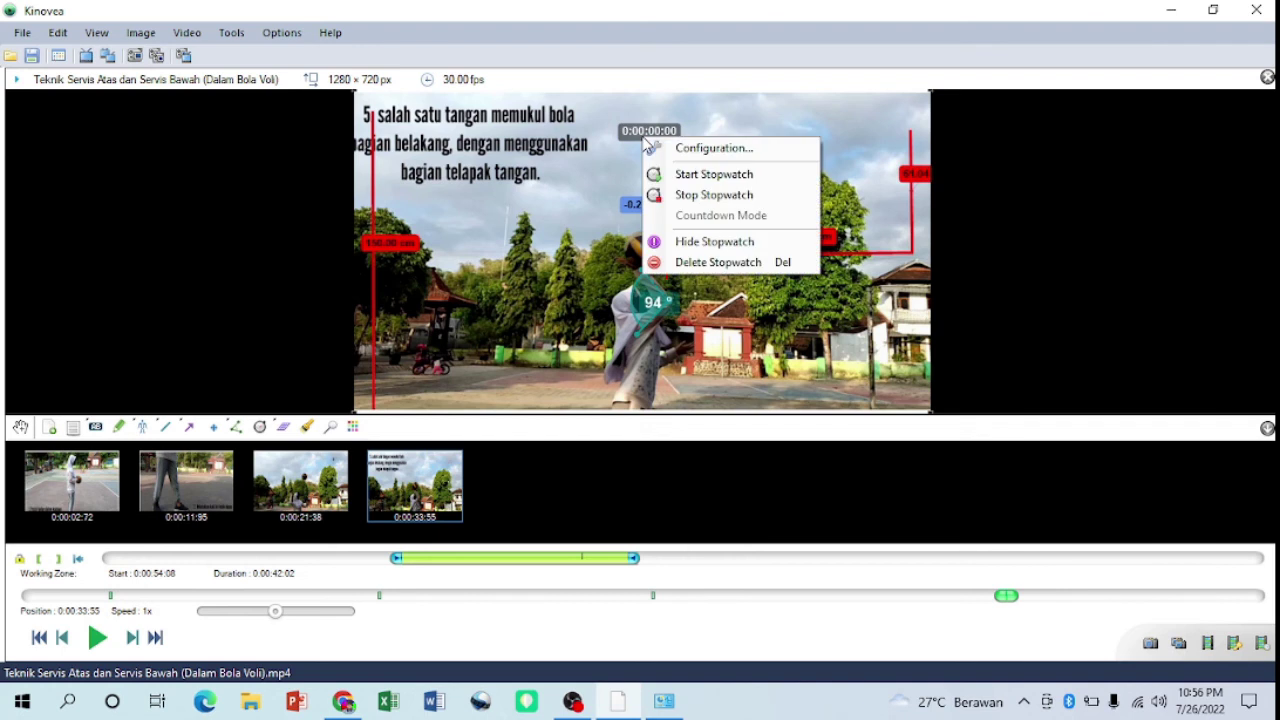
click(699, 176)
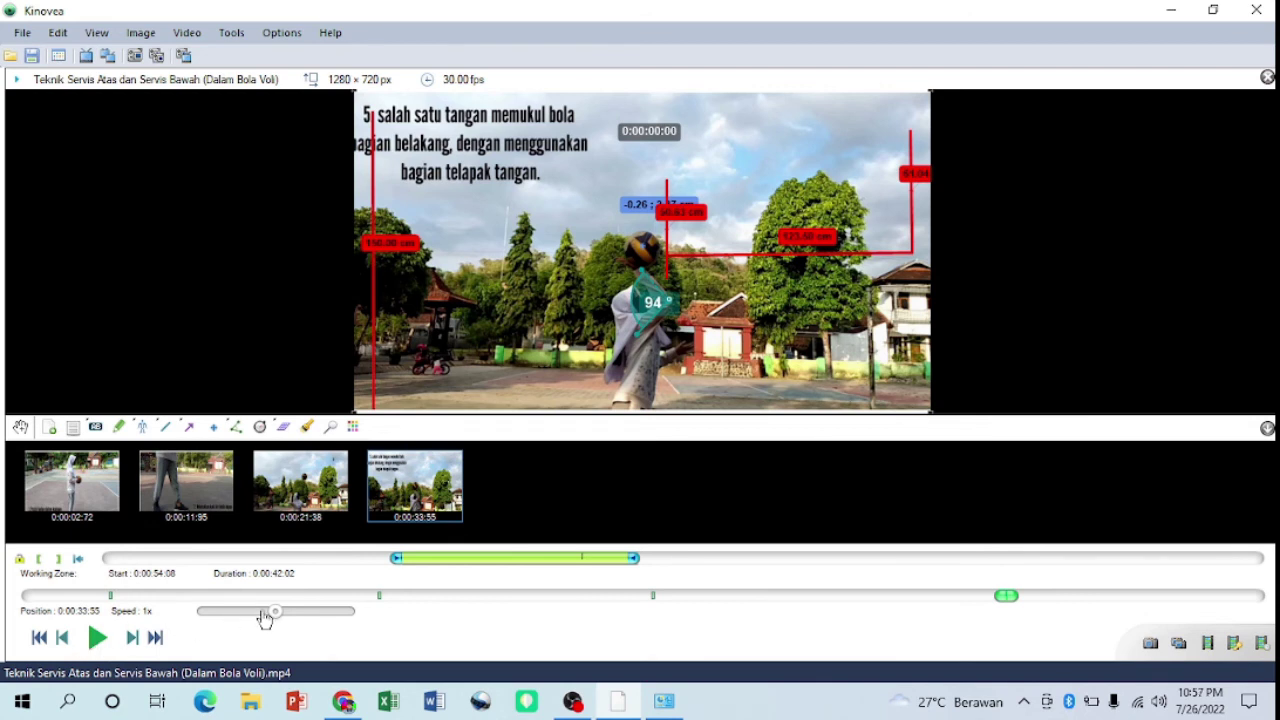
drag(271, 613, 229, 617)
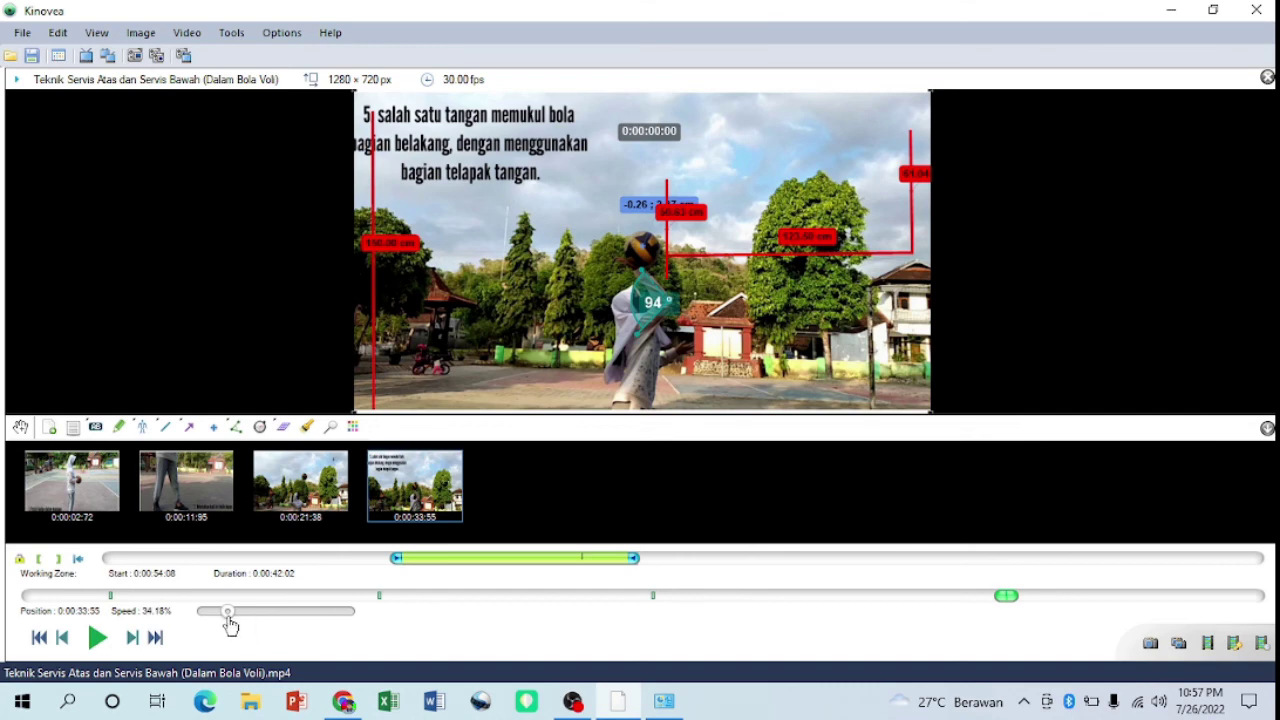
click(98, 640)
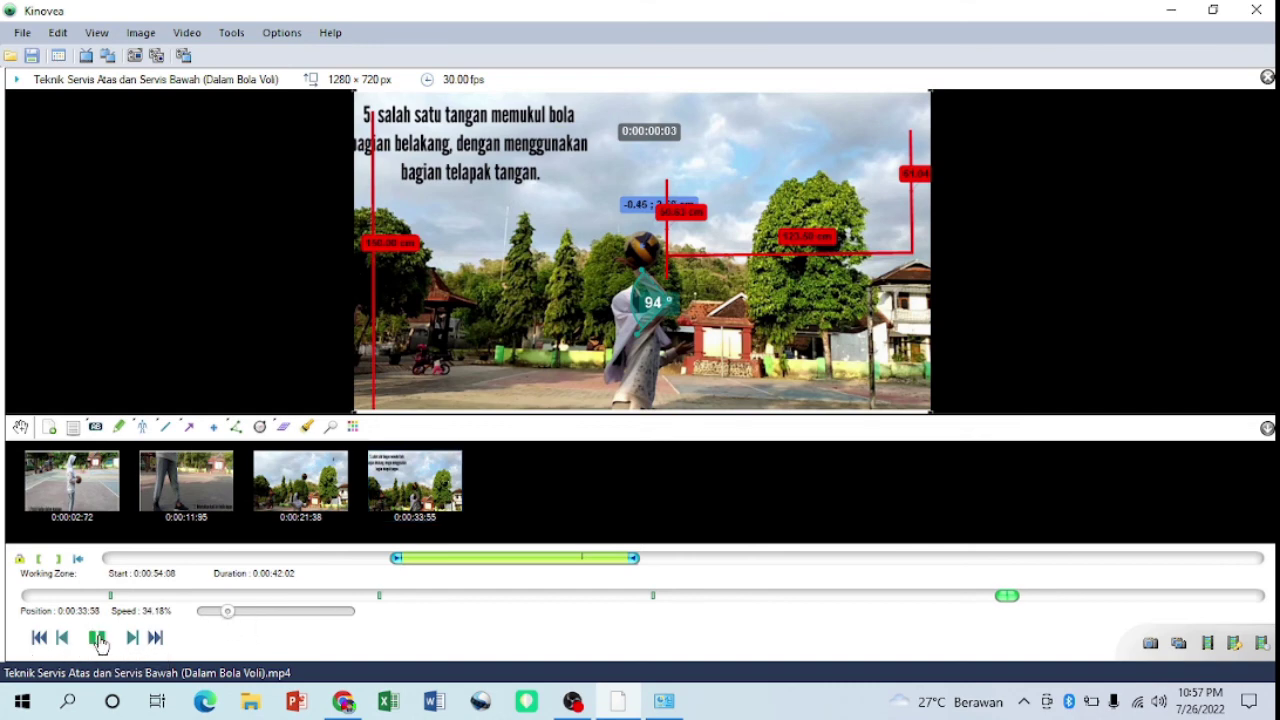
click(98, 640)
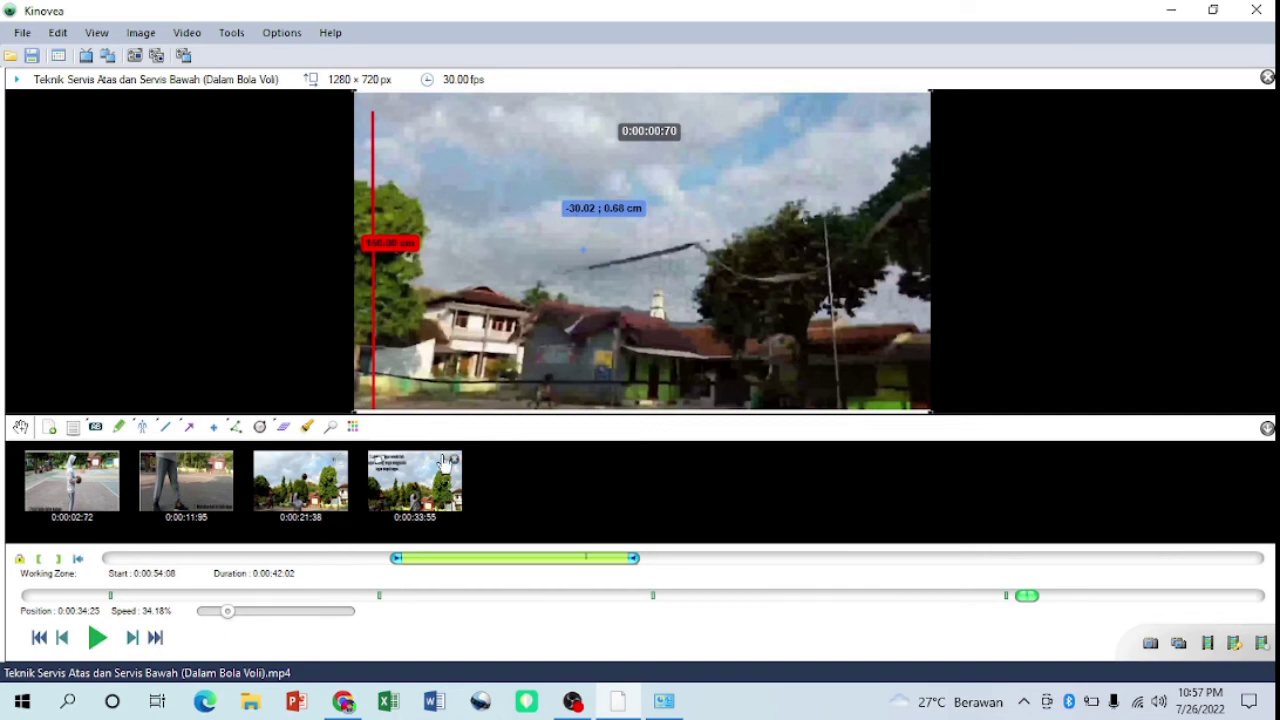
- Return to the 0:00:33:55 key image and replay the serve at 8.86% speed, pausing at 0:00:34:15
click(420, 505)
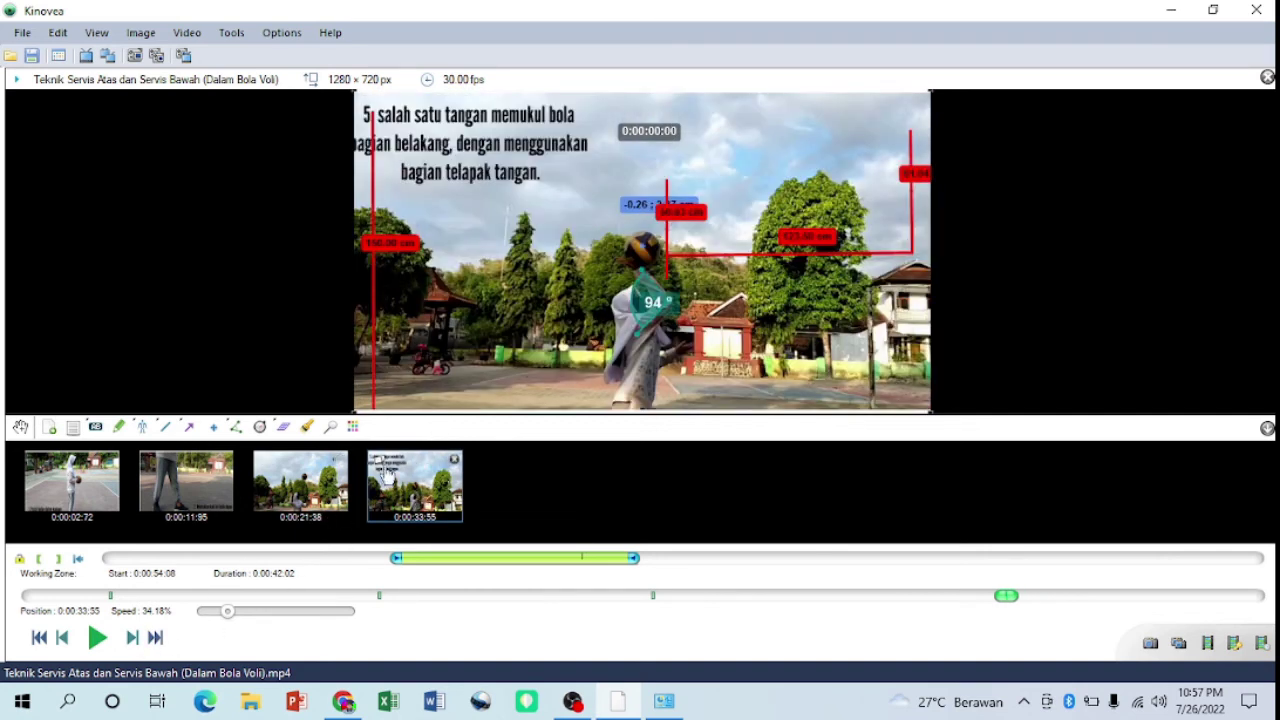
drag(230, 614, 209, 618)
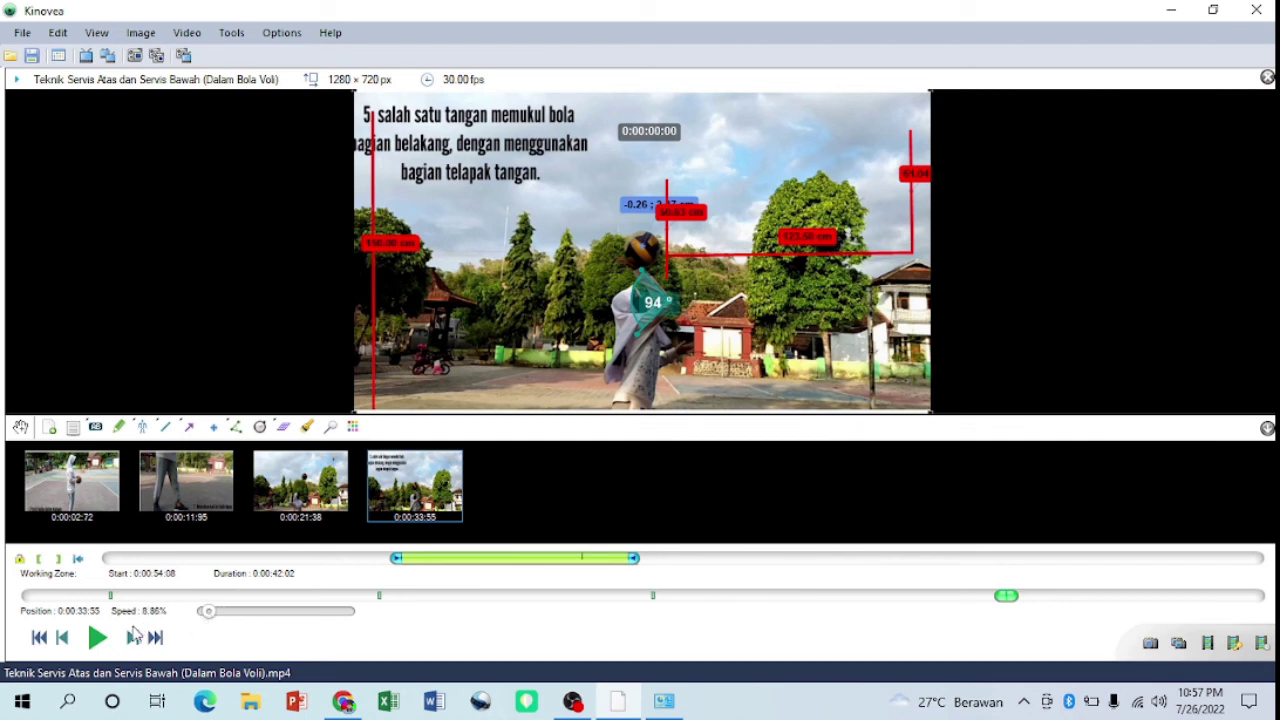
click(92, 640)
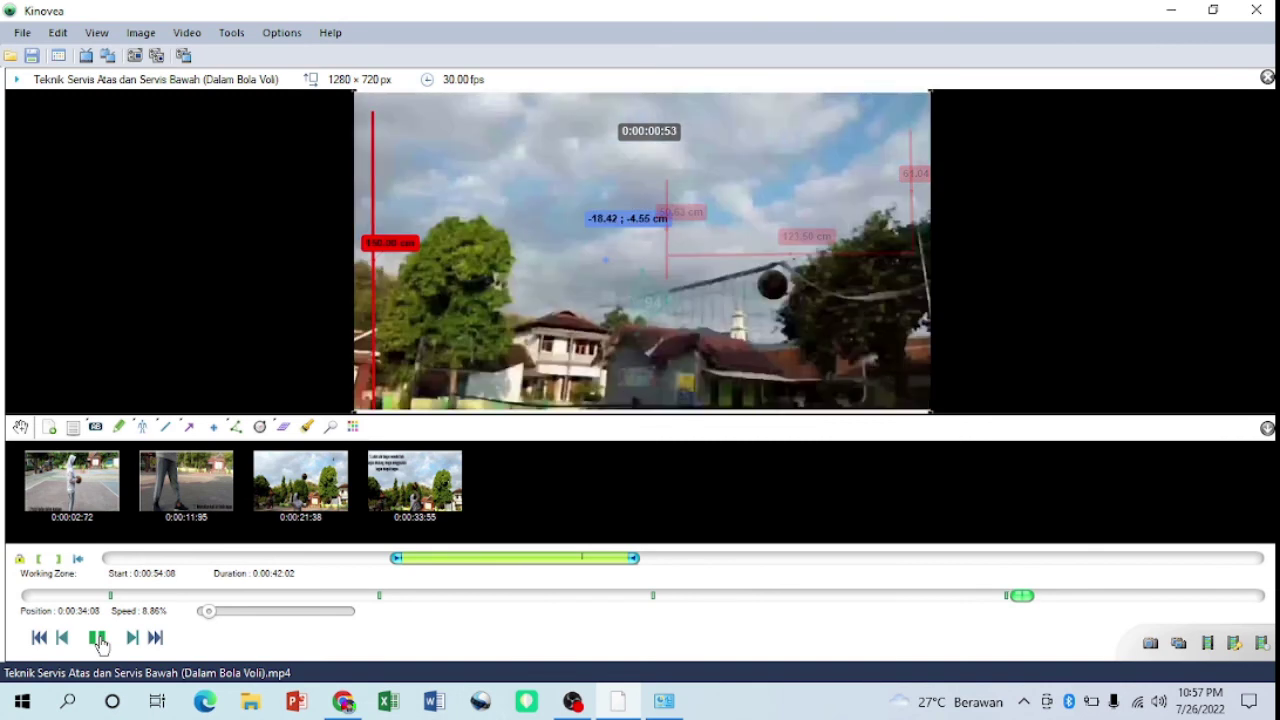
click(97, 638)
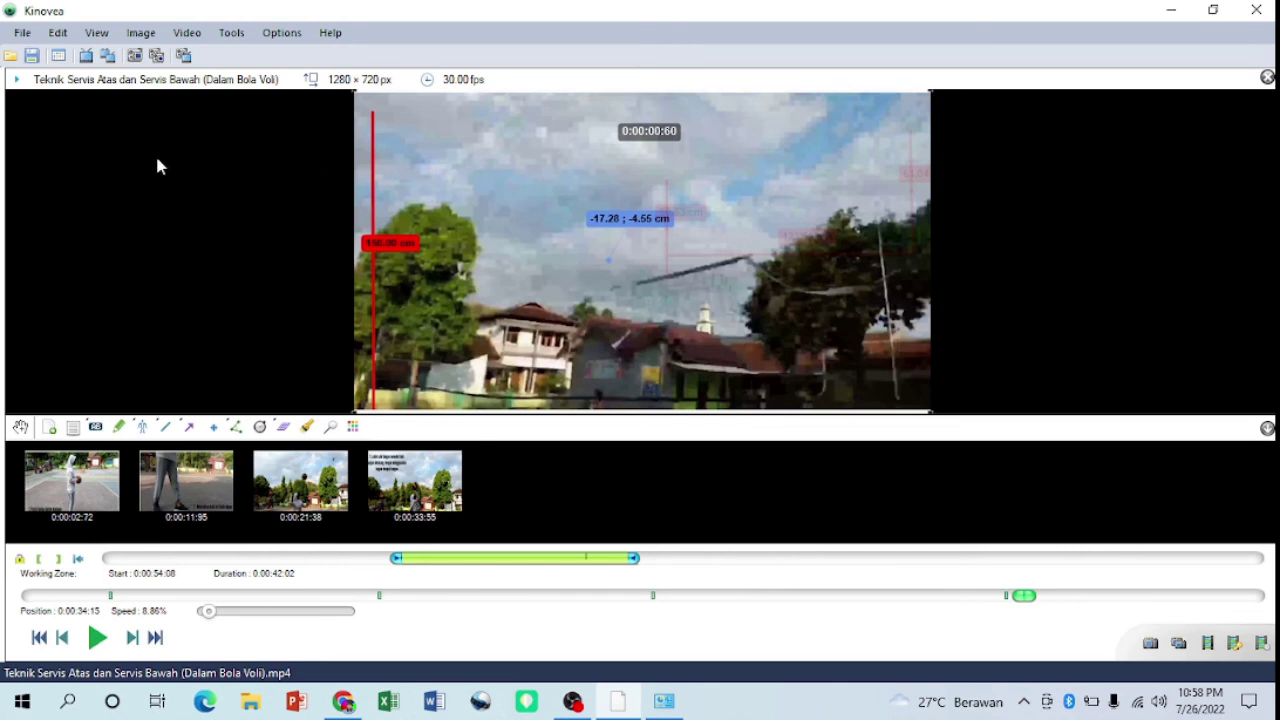
- Choose to save the video with the analysis permanently applied and slow motion taken into account
click(23, 34)
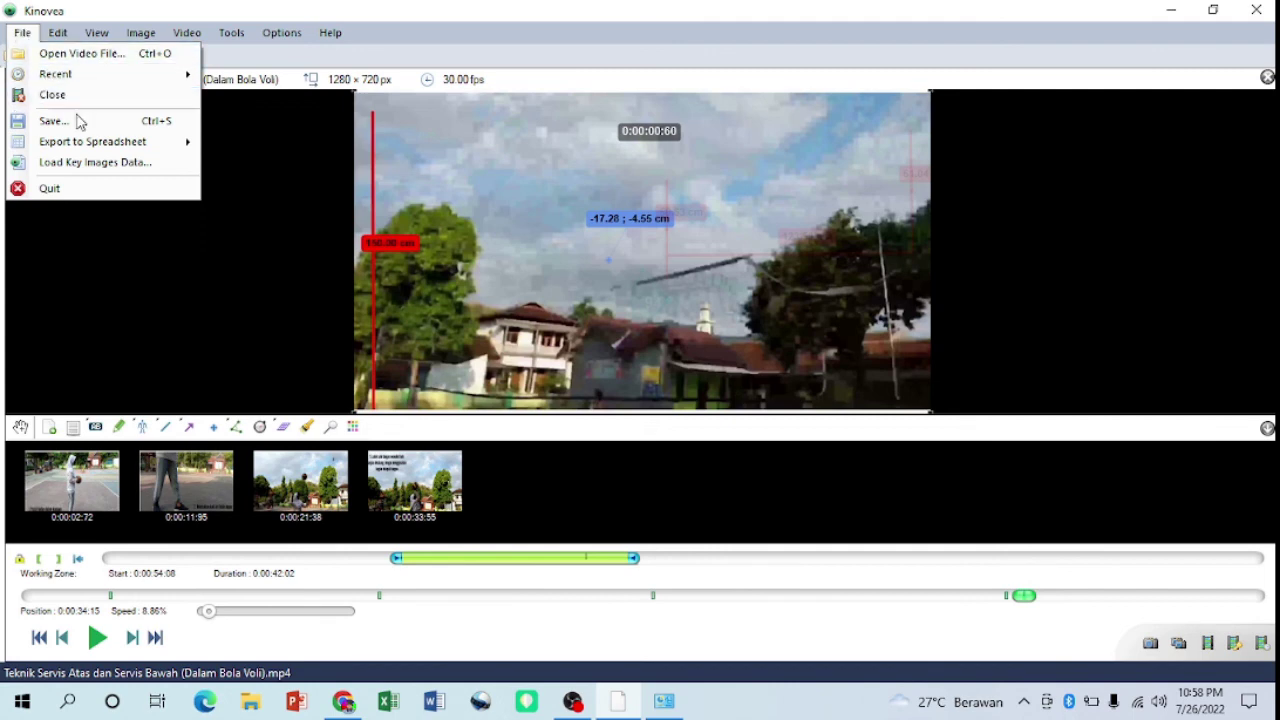
click(107, 128)
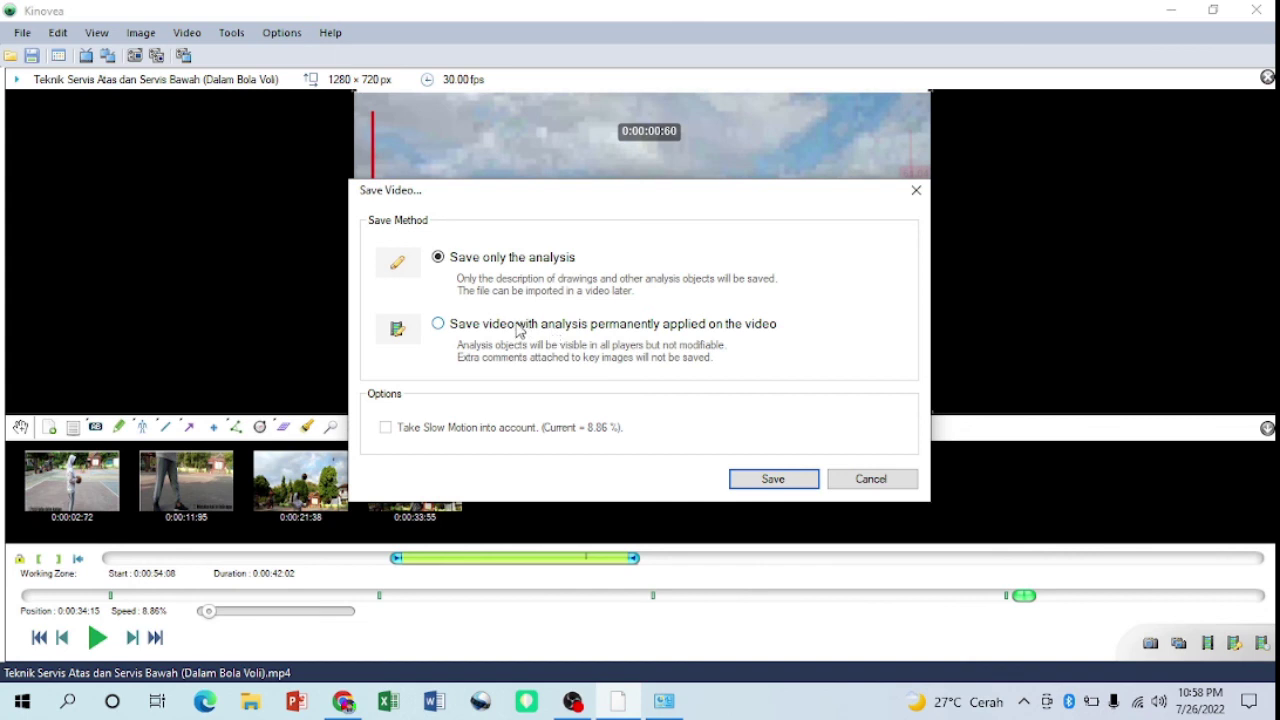
click(441, 327)
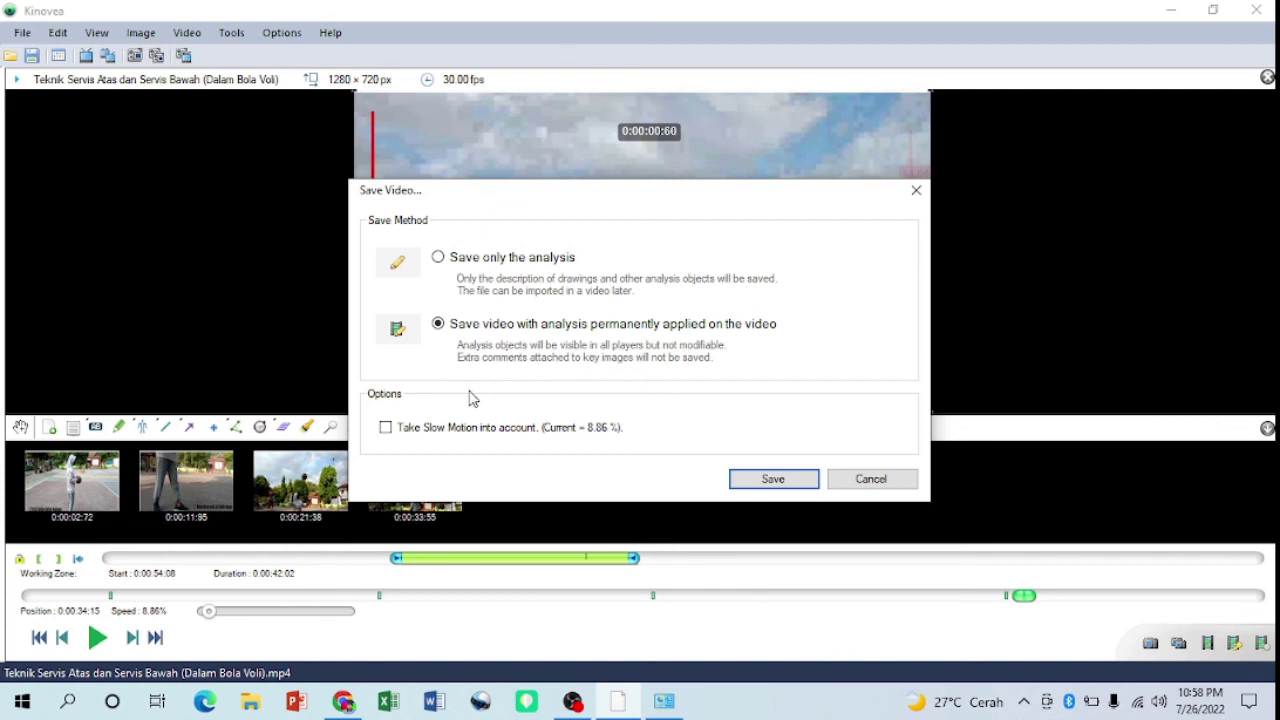
click(386, 428)
click(758, 478)
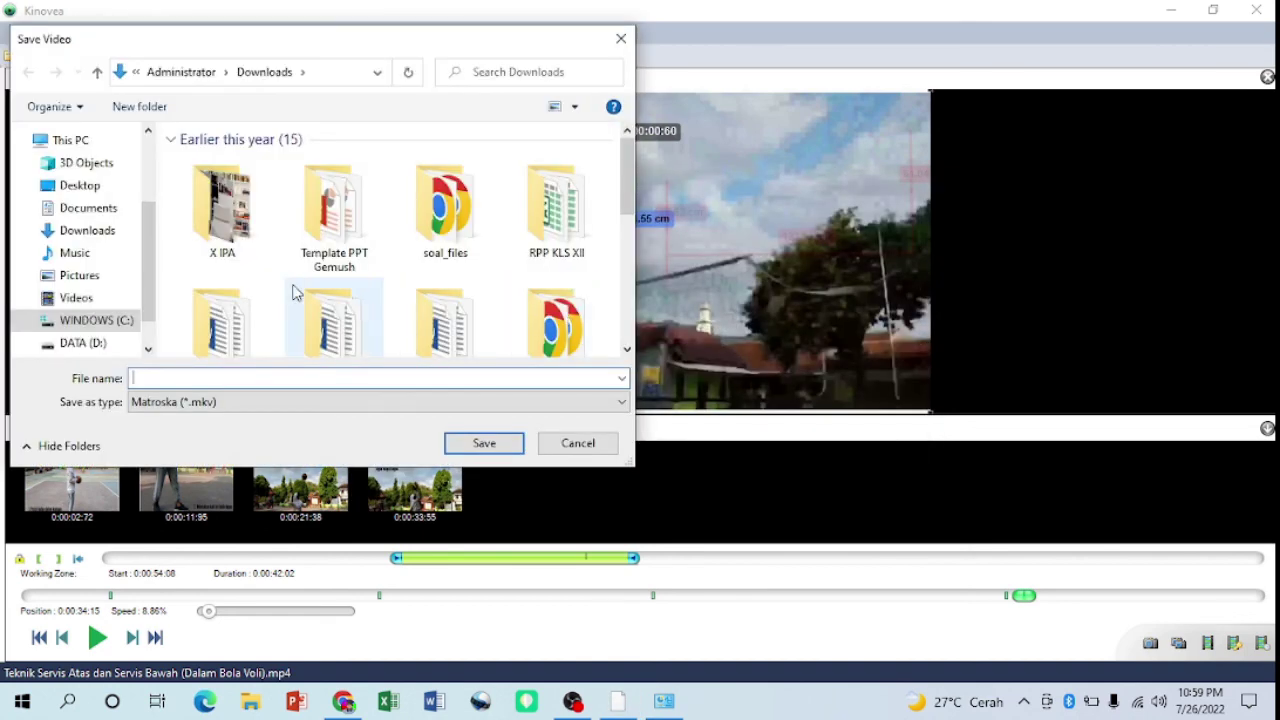
- Save the analysed video as "analisis 1" in Matroska (*.mkv) format on the DATA (D:) drive
scroll(117, 293, down, 1)
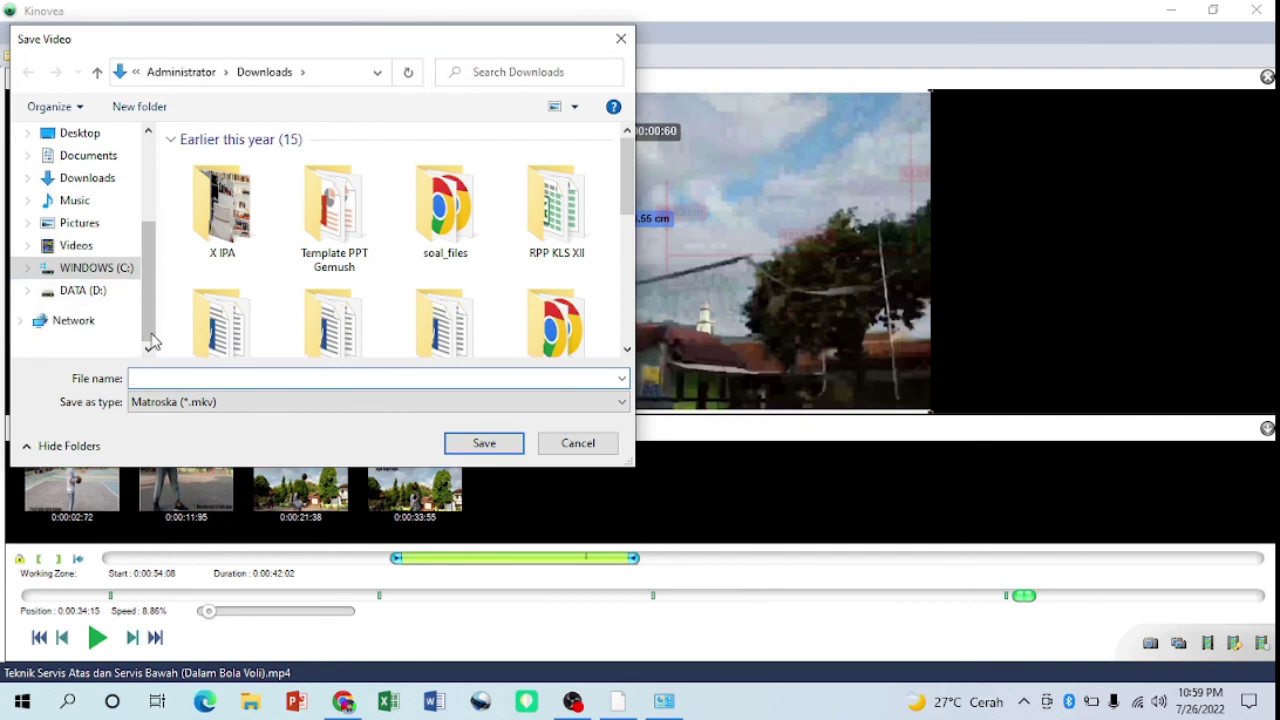
click(109, 290)
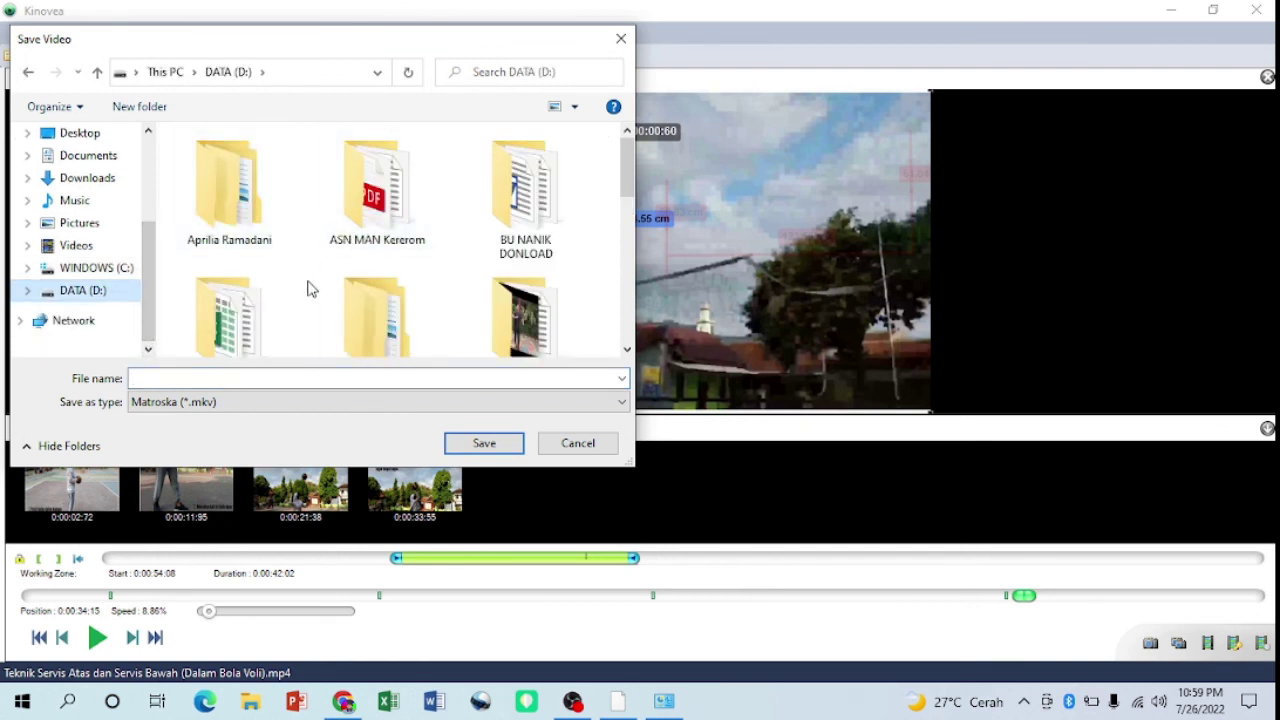
click(320, 378)
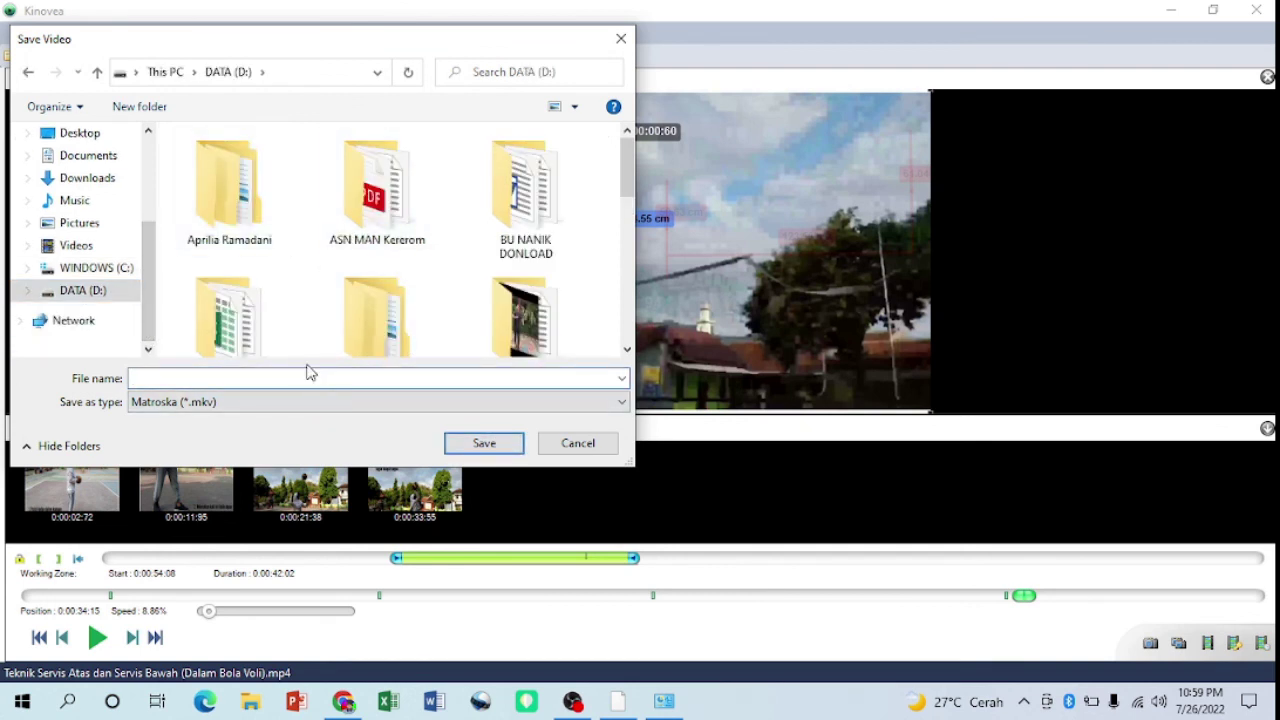
text(analisis 1)
click(496, 447)
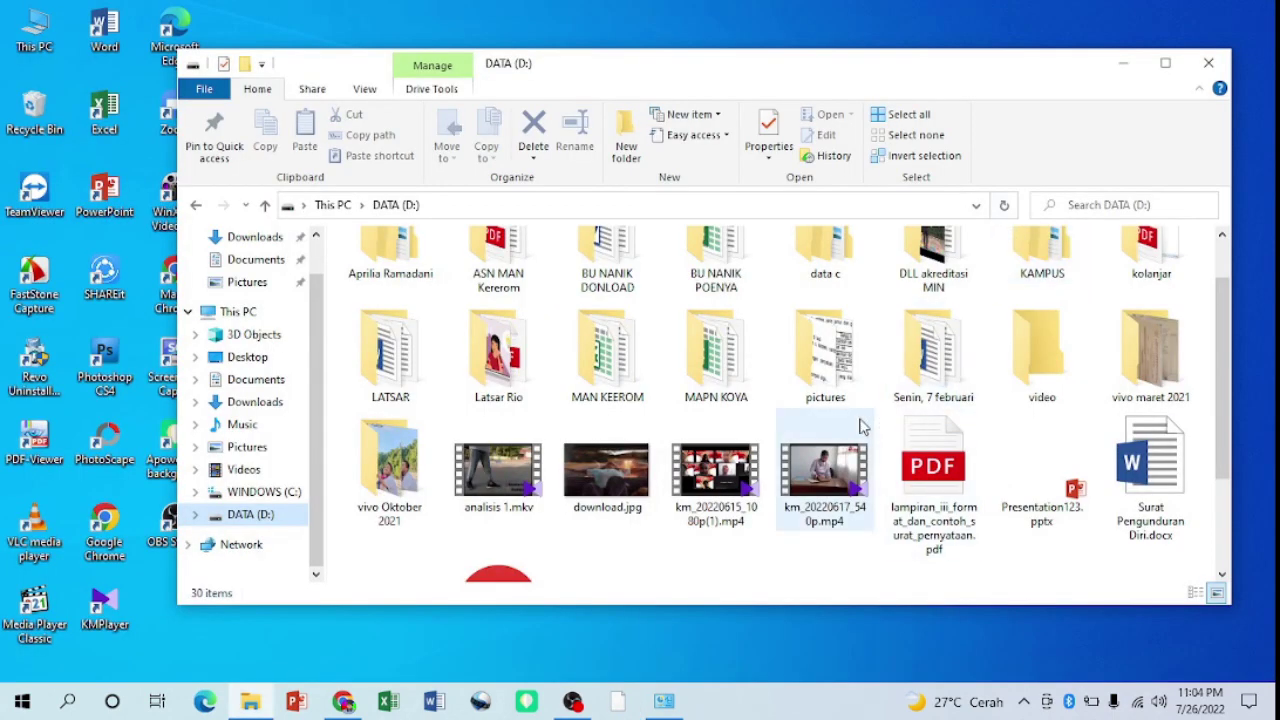
- Maximize the DATA (D:) folder window, play analisis 1.mkv in KMPlayer, and bring the player to the front
click(1165, 63)
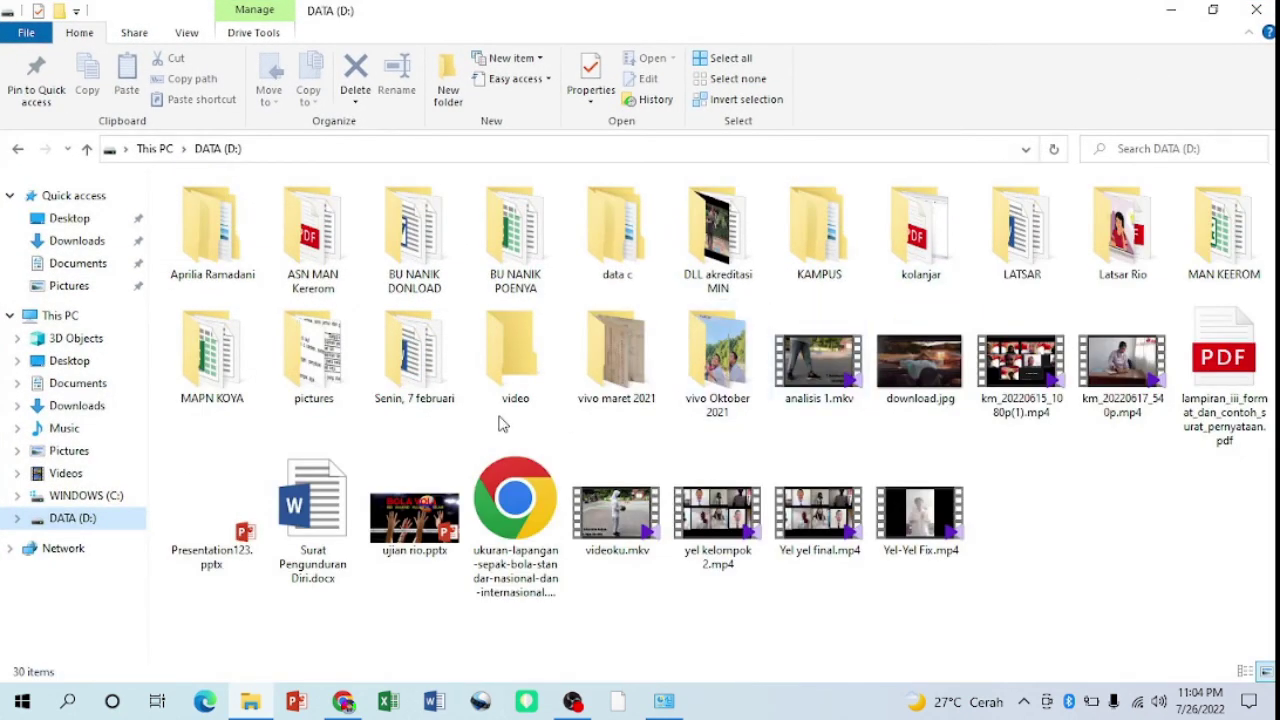
click(812, 373)
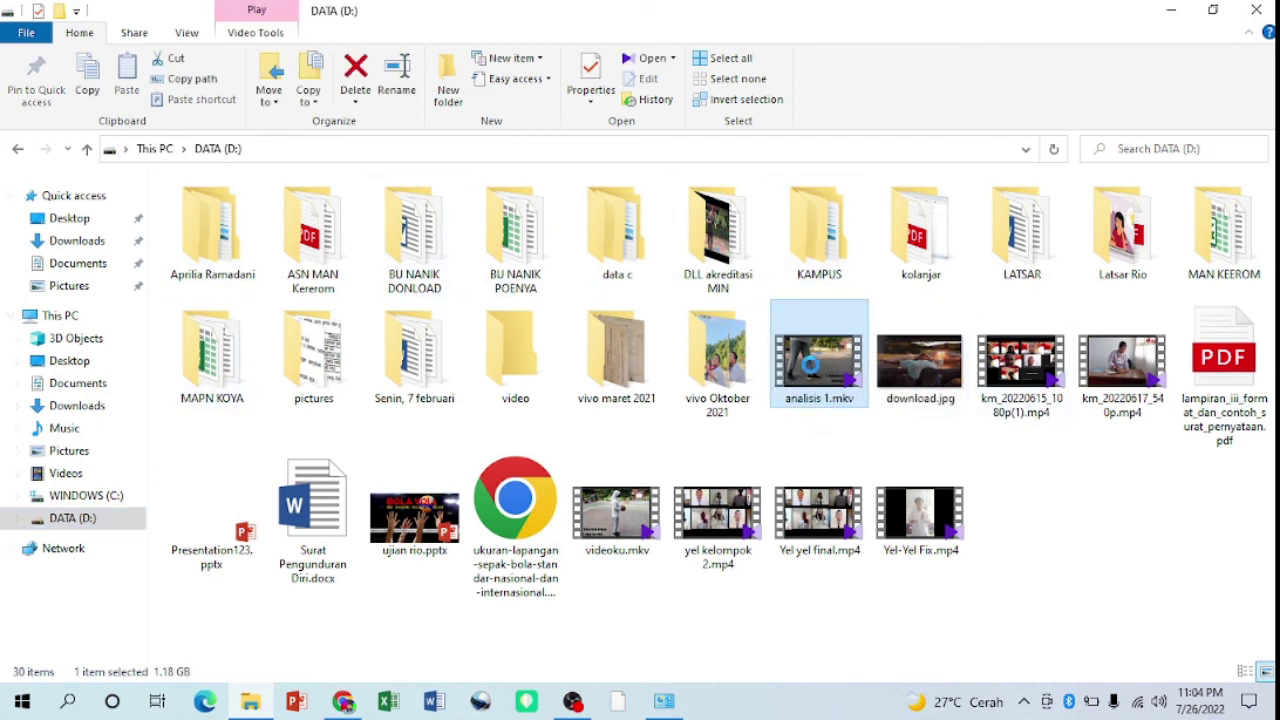
right_click(812, 368)
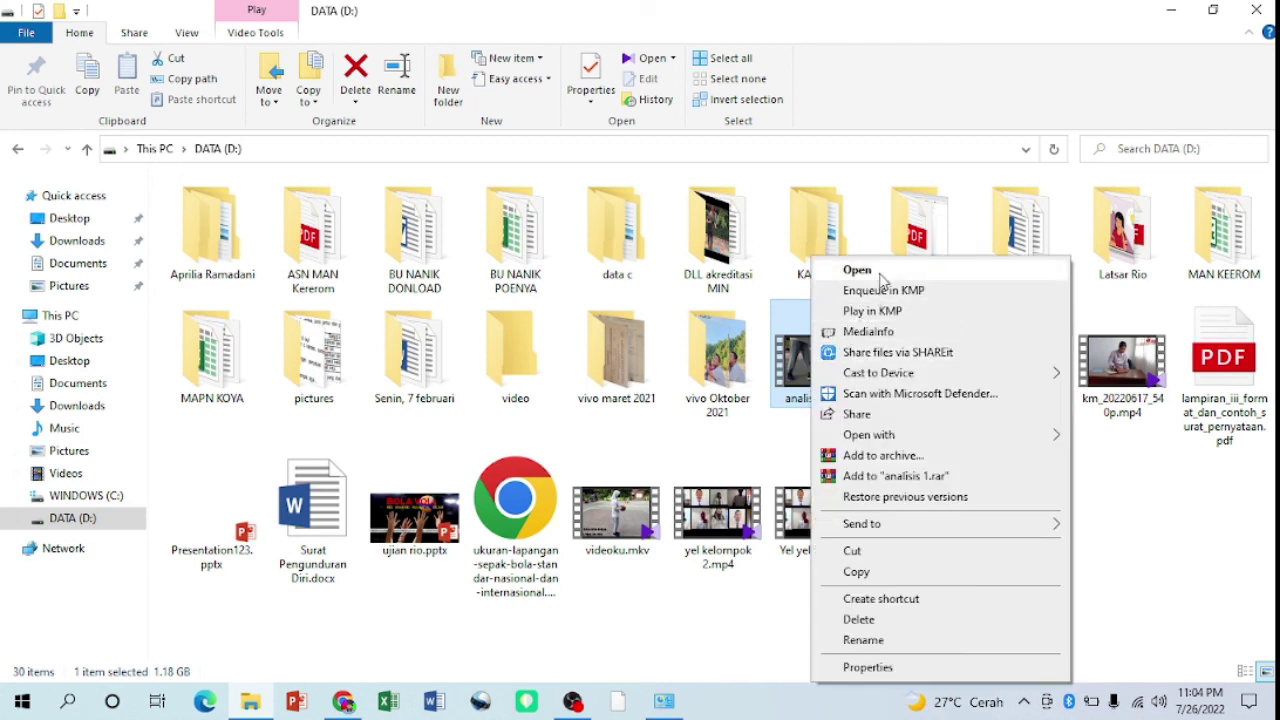
click(893, 314)
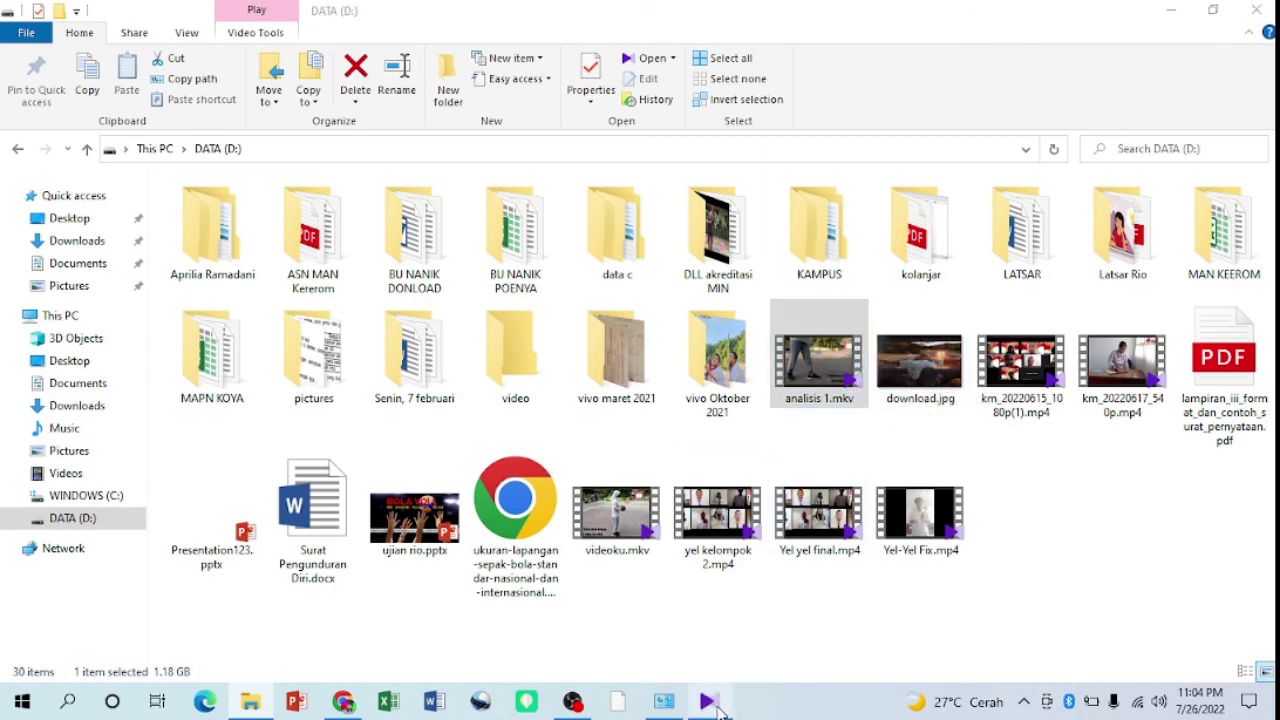
mouse_move(720, 704)
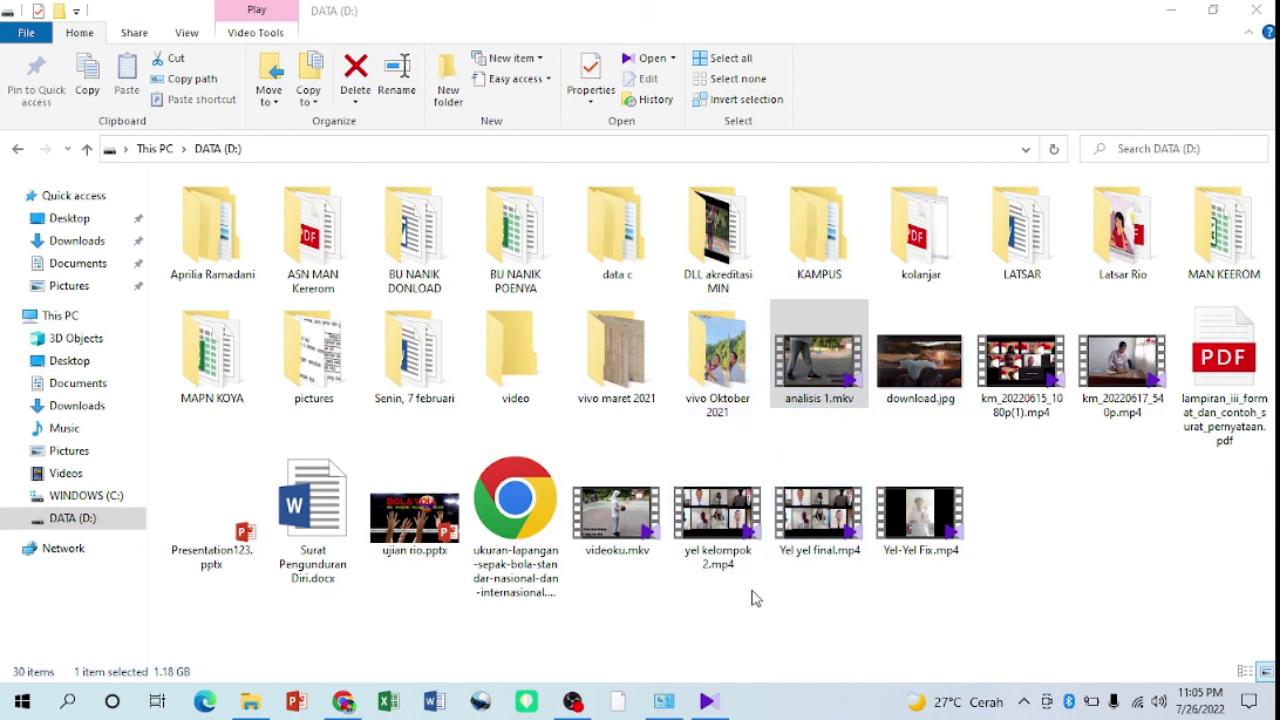
mouse_move(708, 705)
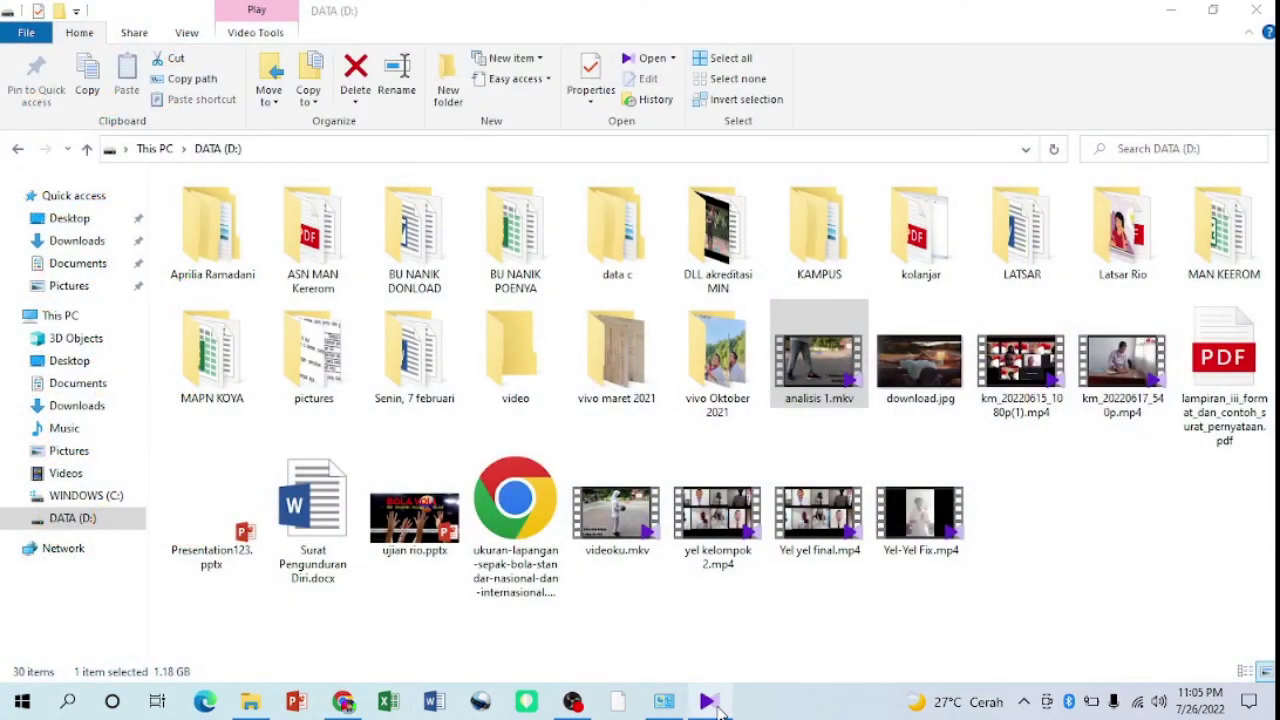
click(718, 705)
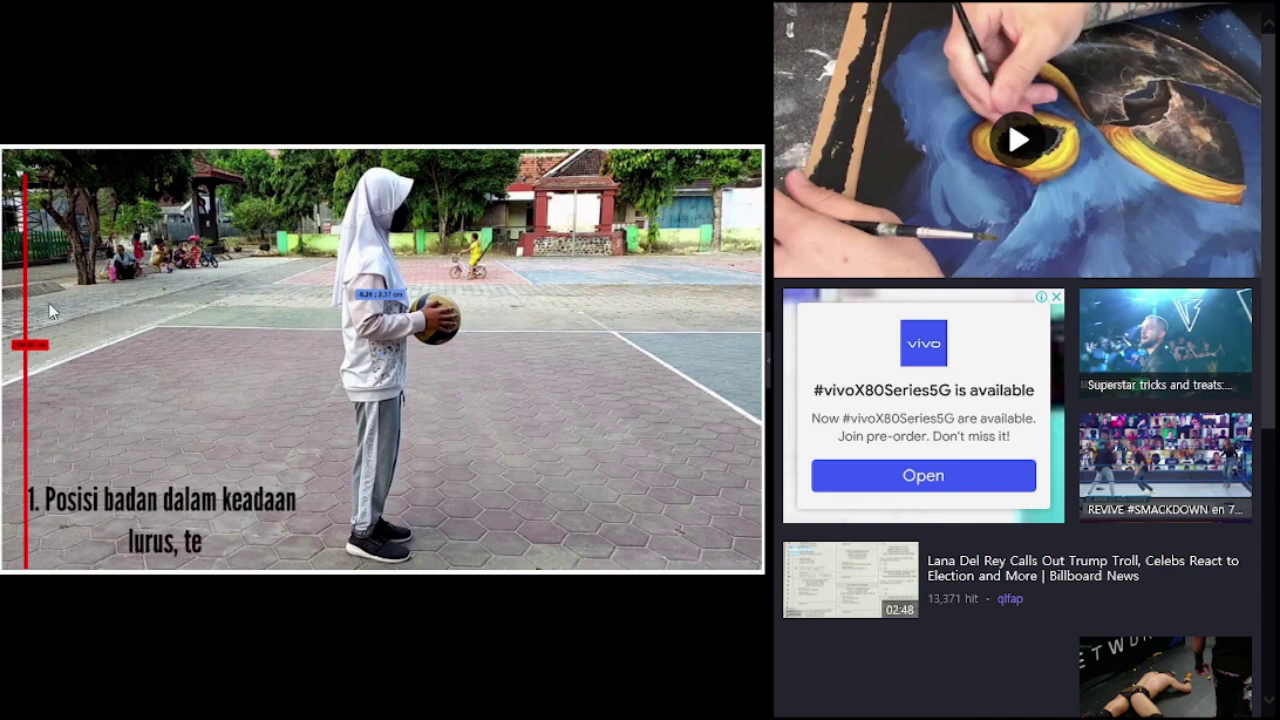
- Skip ahead to about three minutes in the exported video, then back to an earlier part to review the analysis overlays
mouse_move(98, 712)
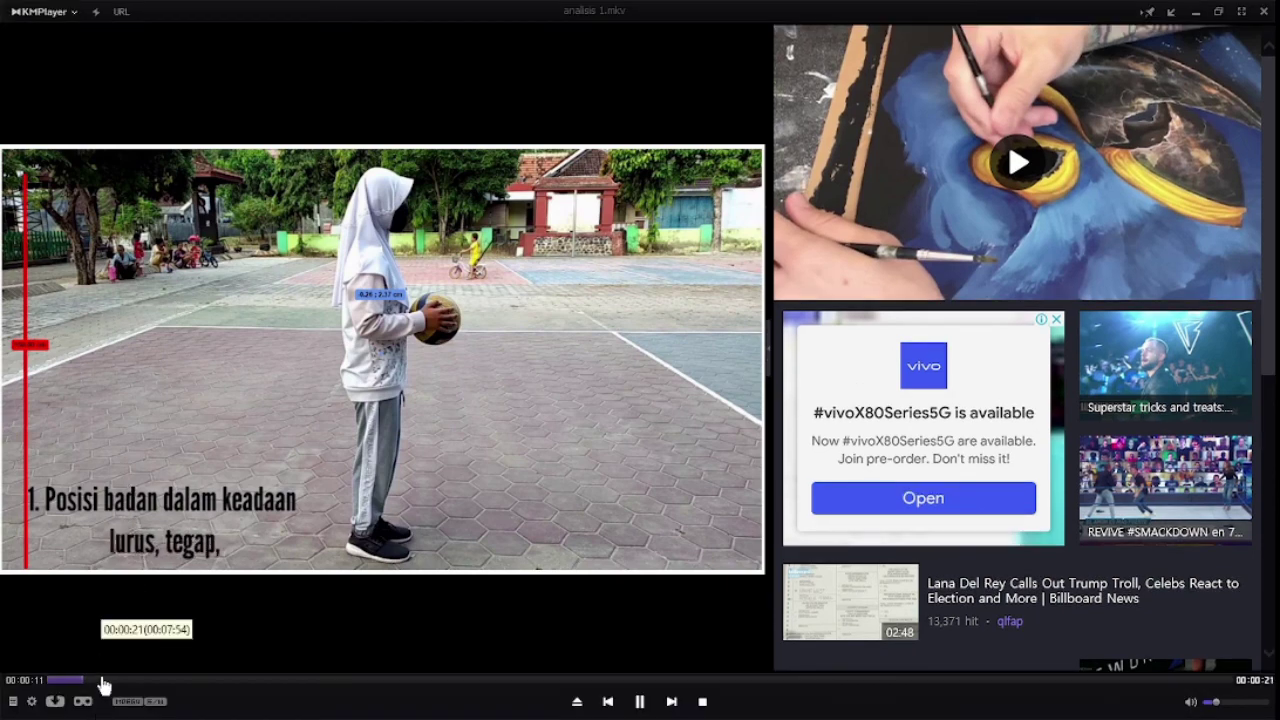
drag(100, 684, 501, 689)
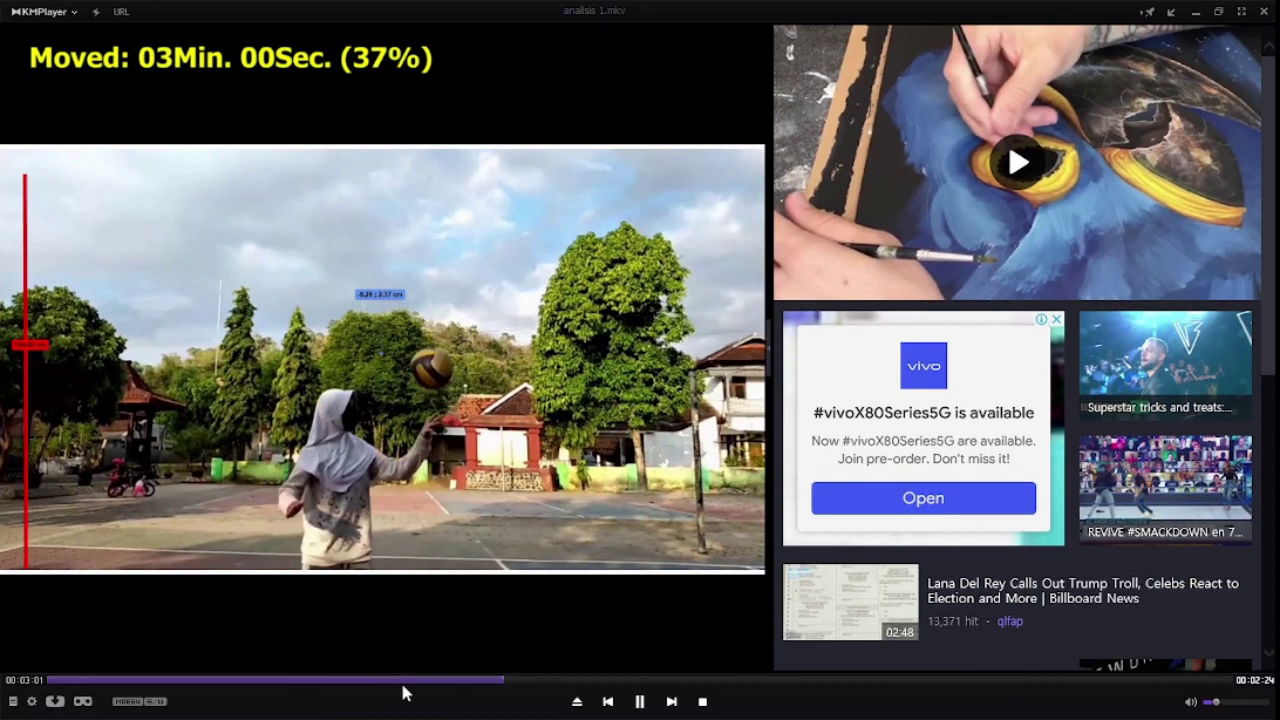
click(408, 688)
click(381, 686)
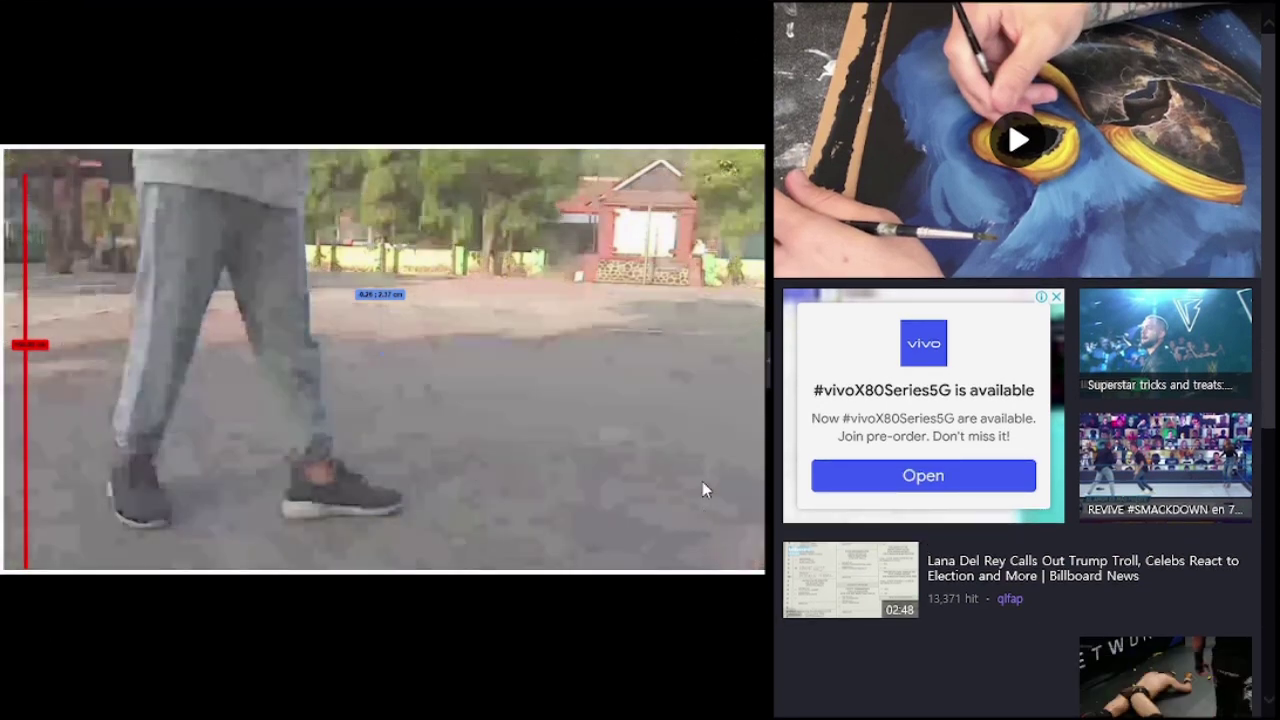
- Stop reviewing the exported video and exit KMPlayer
key(super)
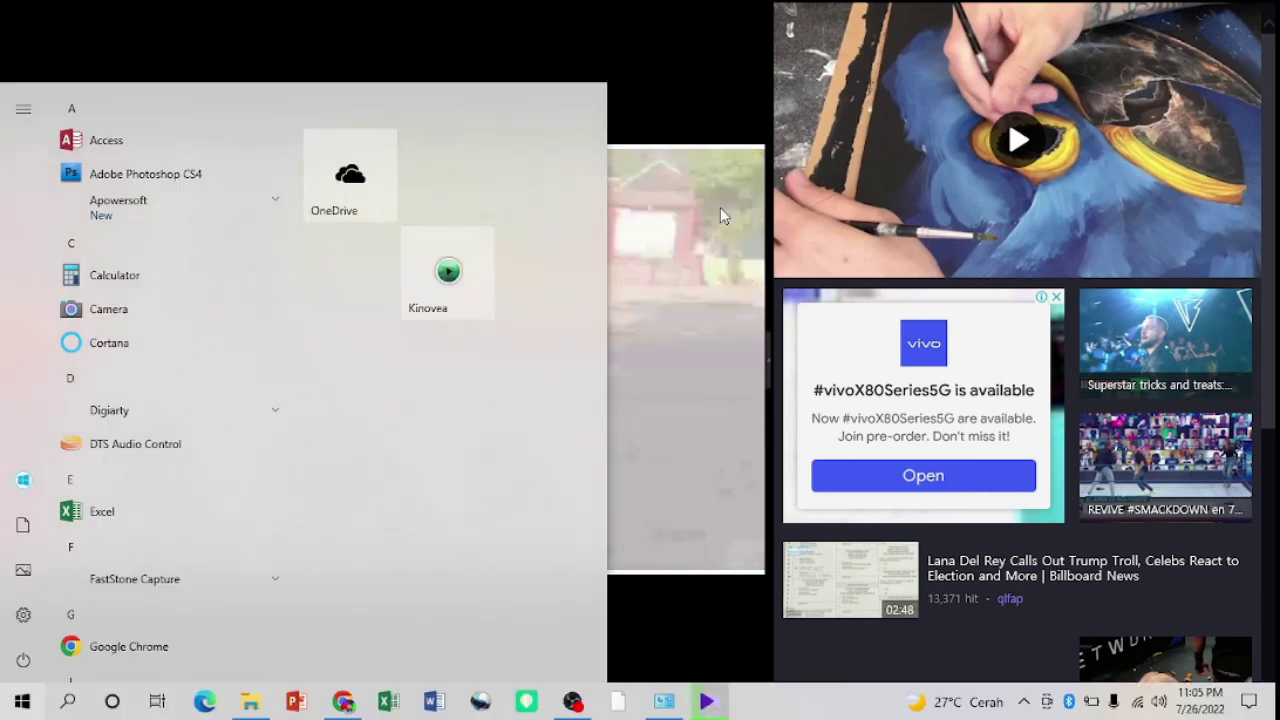
click(703, 100)
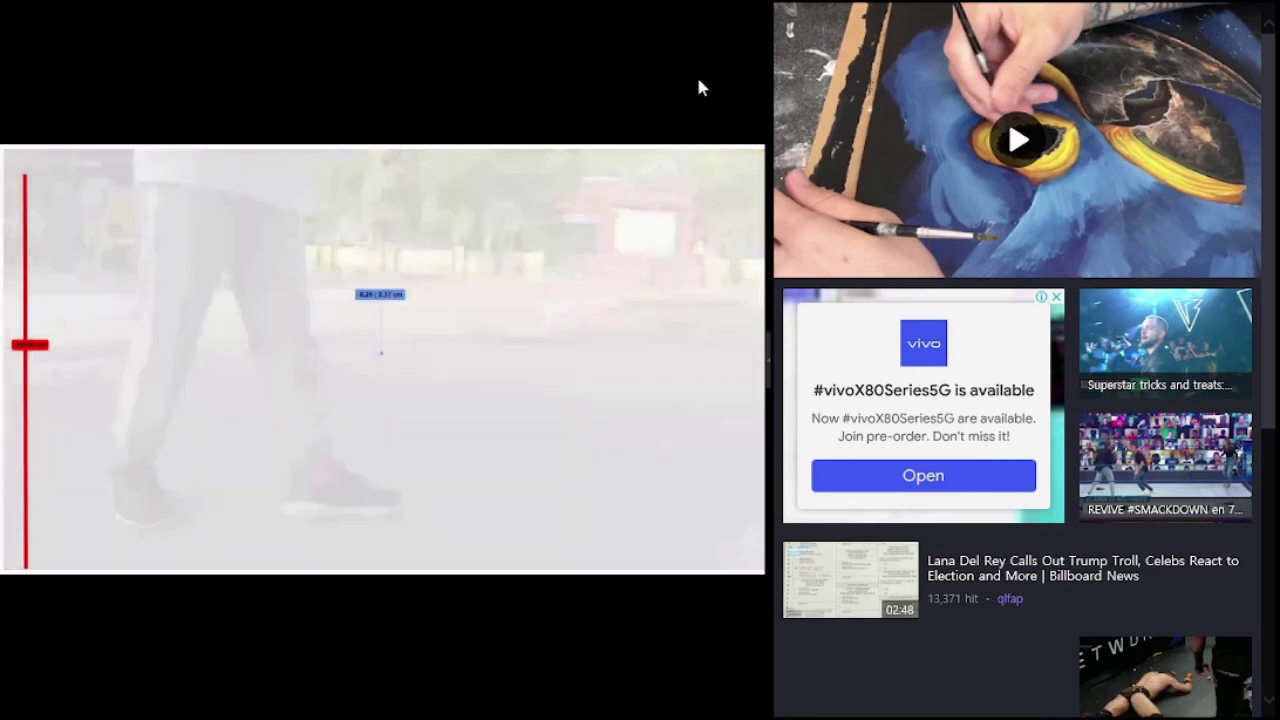
right_click(697, 87)
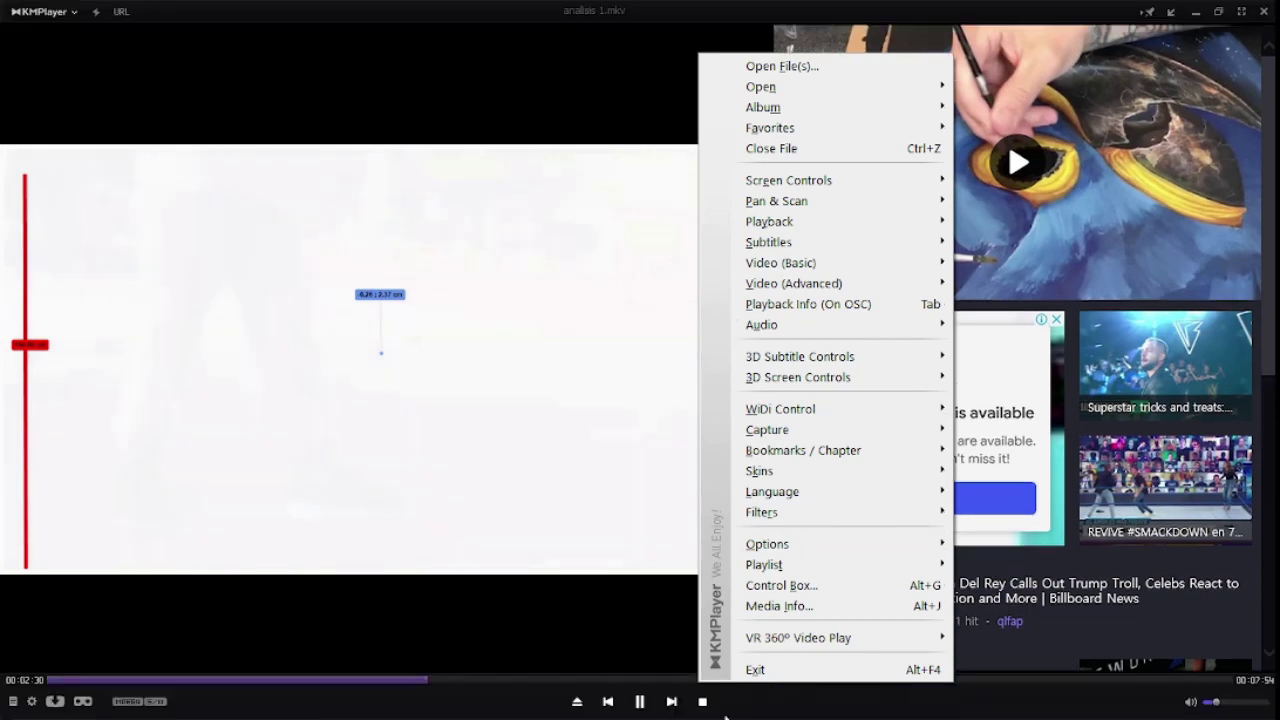
click(766, 674)
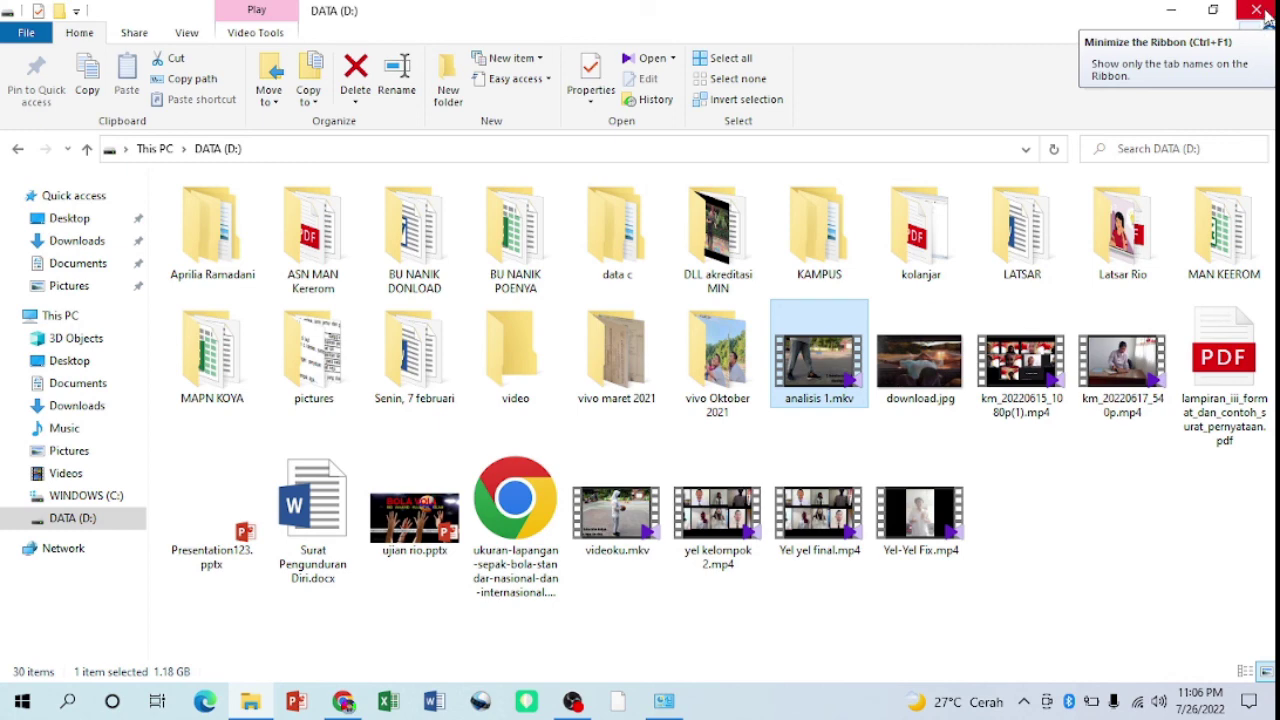
- Close the DATA (D:) folder window and switch to OBS Studio
click(1265, 12)
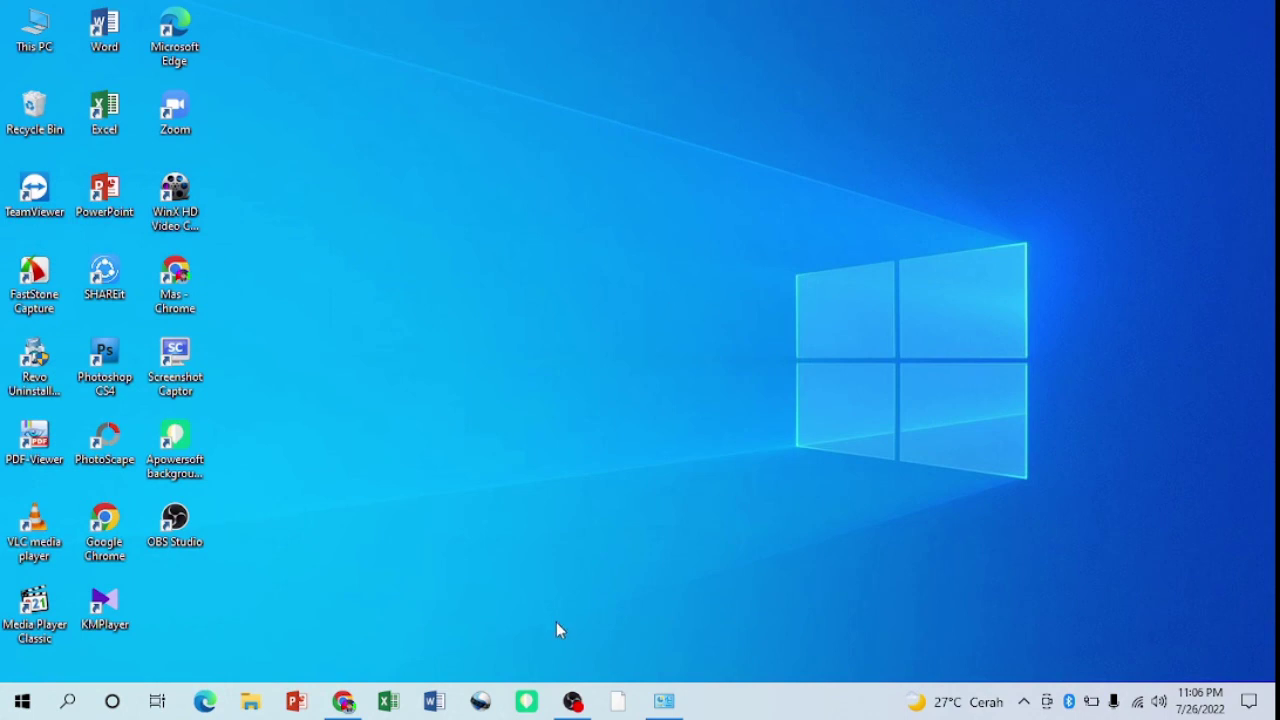
click(572, 701)
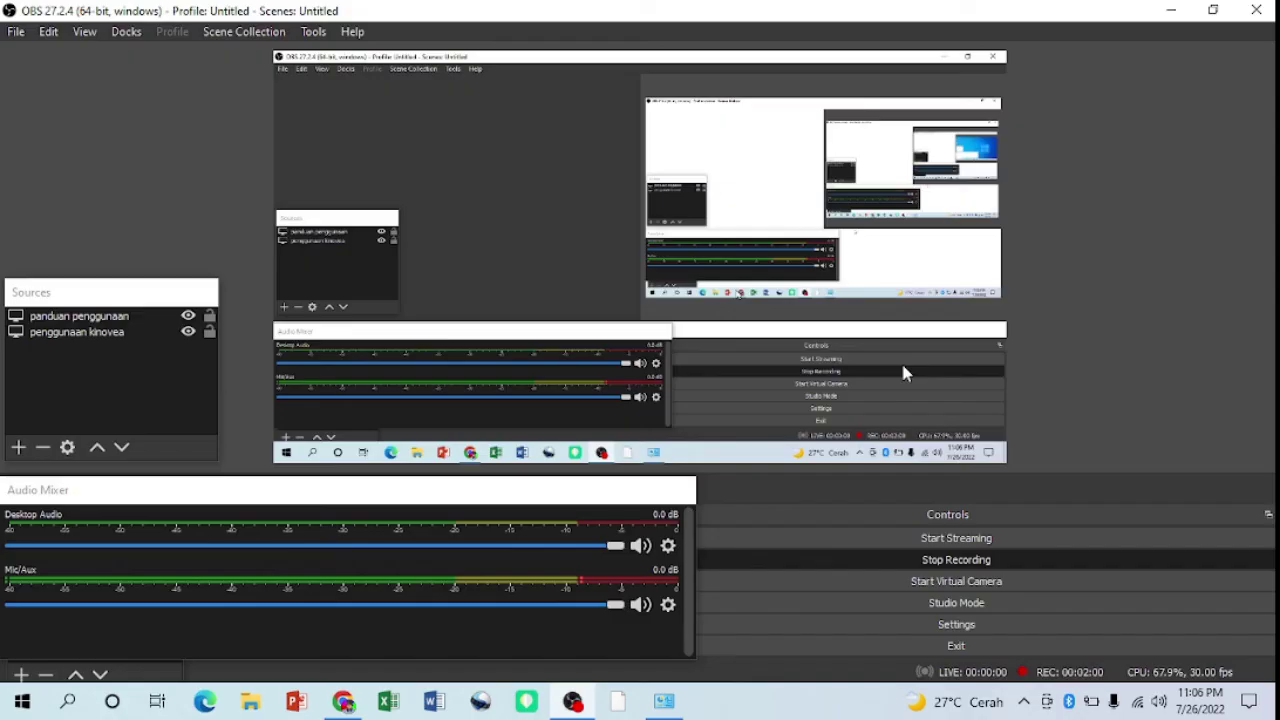